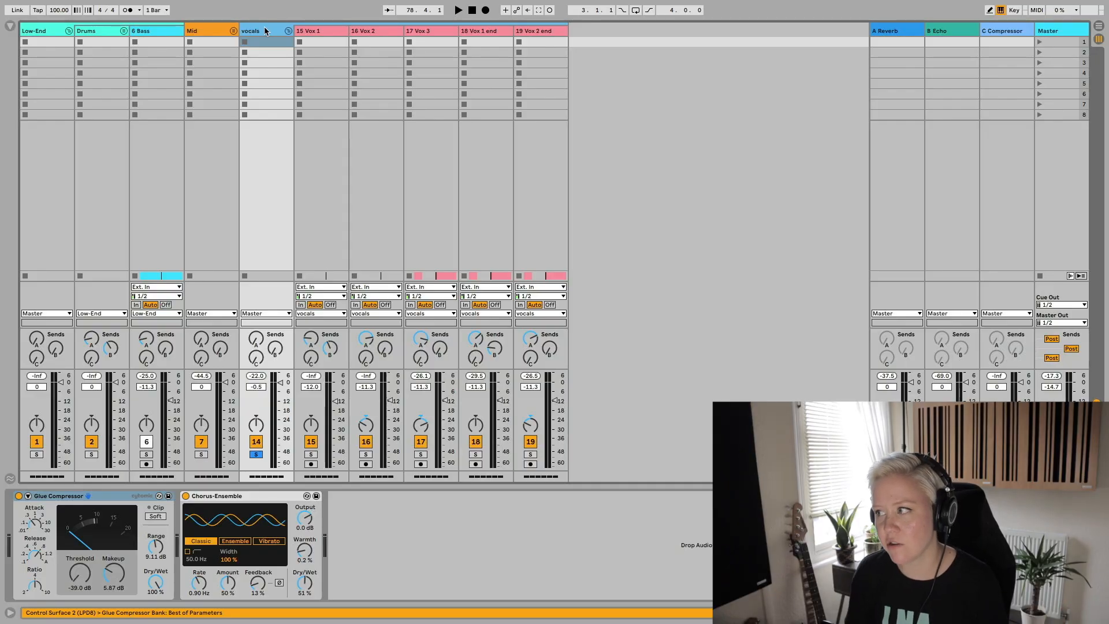
Step: Raise the send from 15 Vox 1 to the C Compressor return while playing the vocals from about bar 9
click(1010, 38)
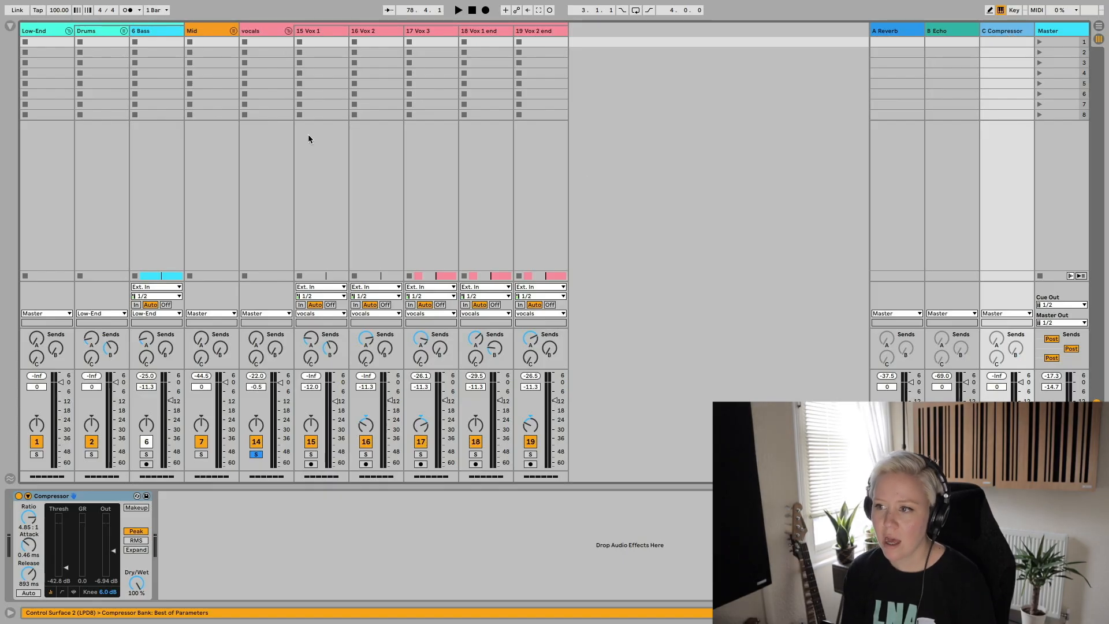
click(263, 30)
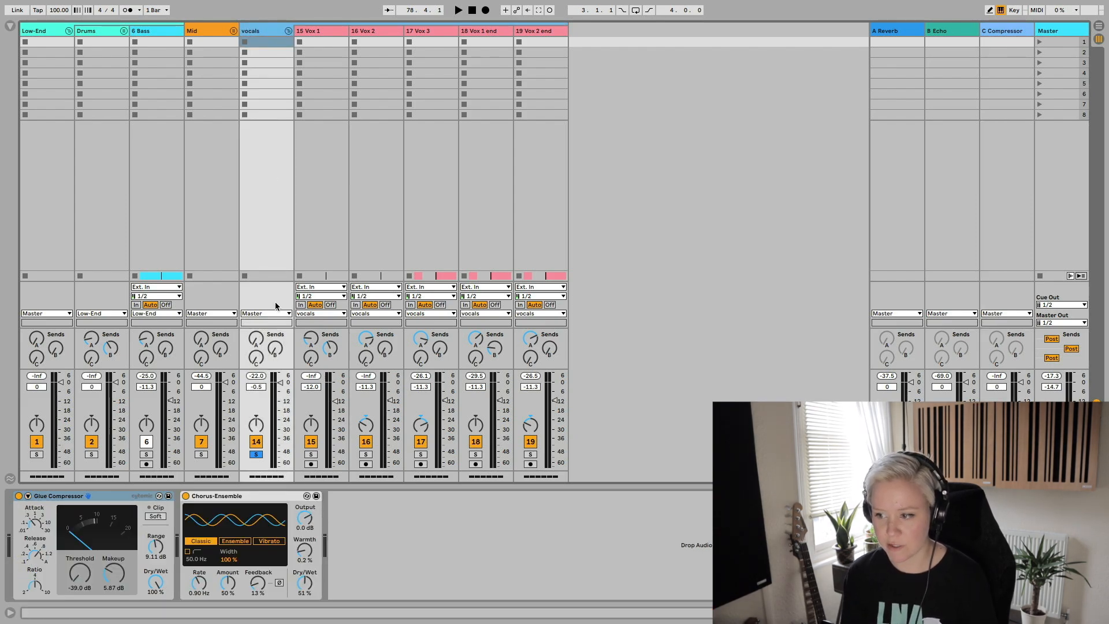
drag(312, 363, 312, 358)
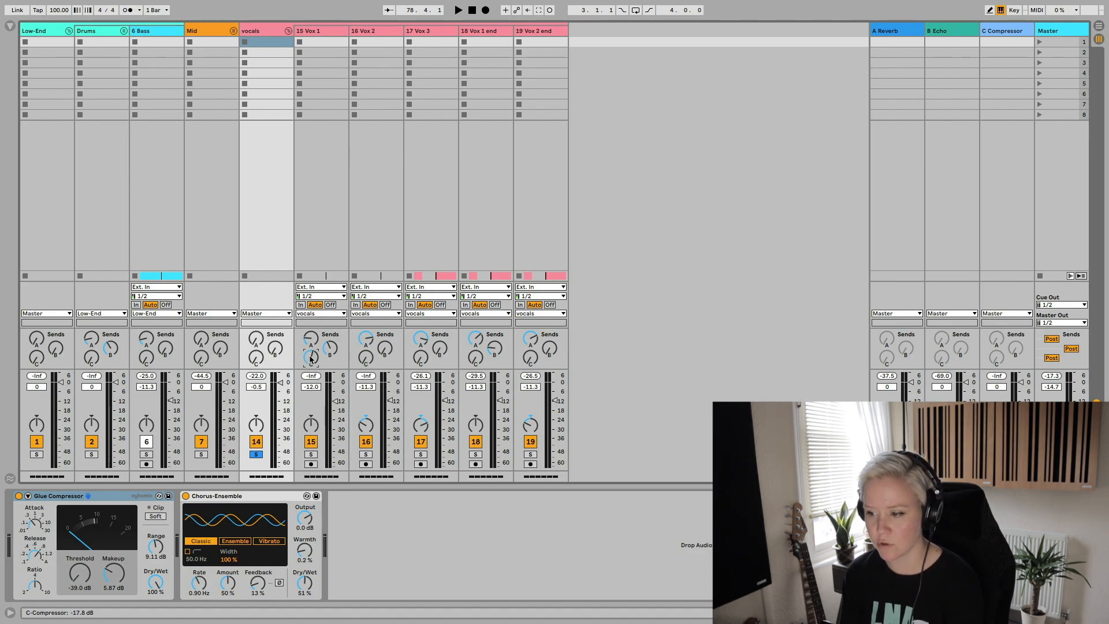
key(Tab)
click(89, 215)
key(space)
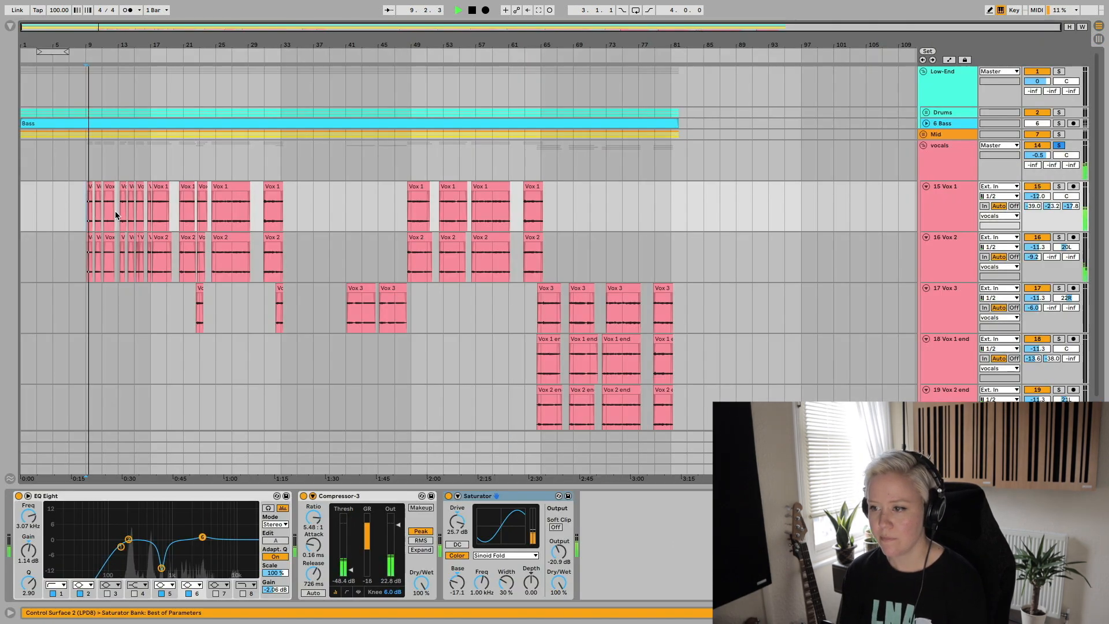
key(Tab)
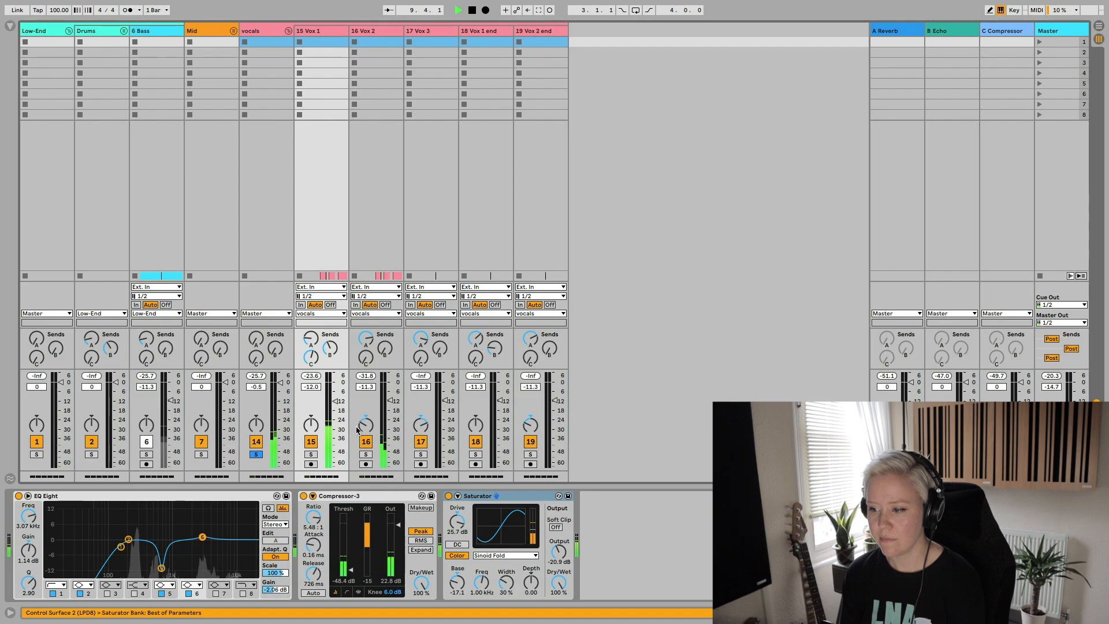
drag(312, 357, 312, 323)
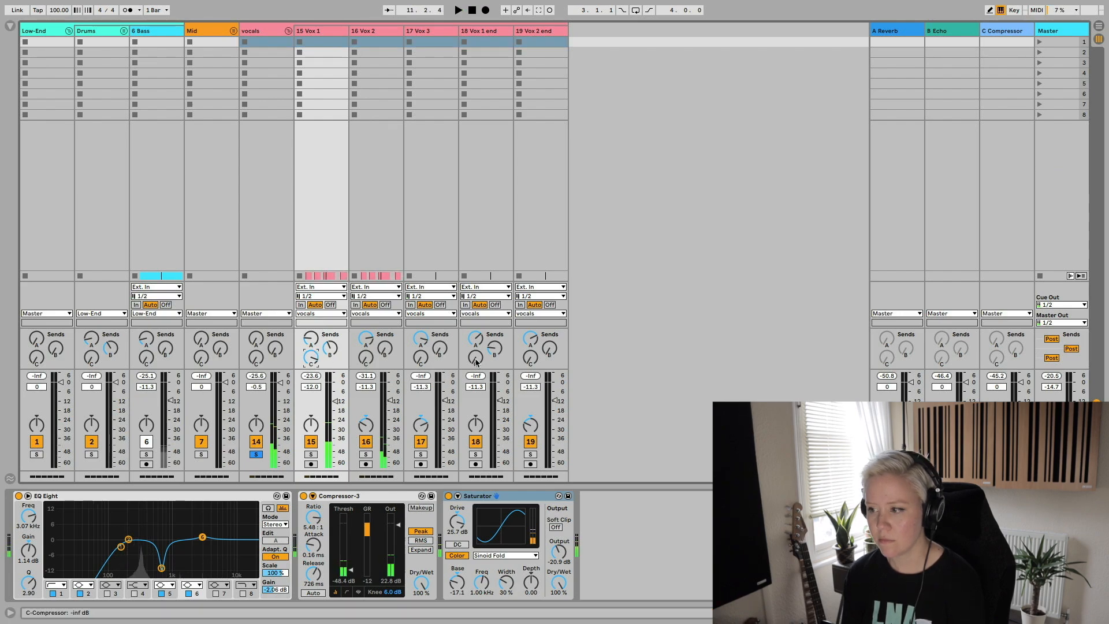
Step: Set the C Compressor send of 18 Vox 1 end to -5.7 dB while auditioning the soloed vocals from about bar 65
drag(477, 362, 476, 355)
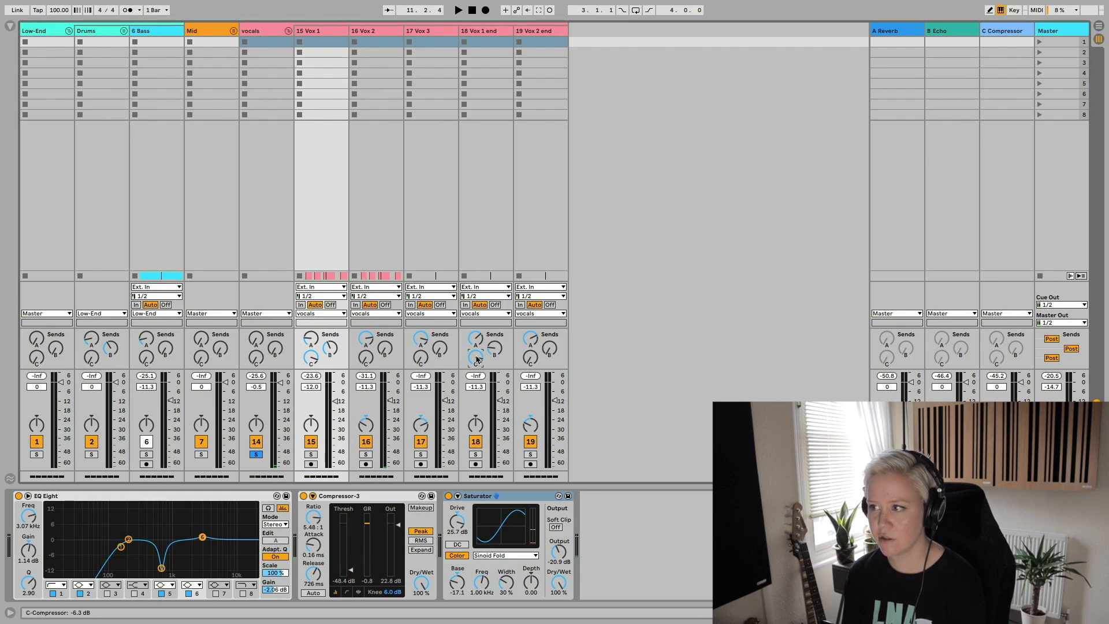
key(Tab)
key(Tab)
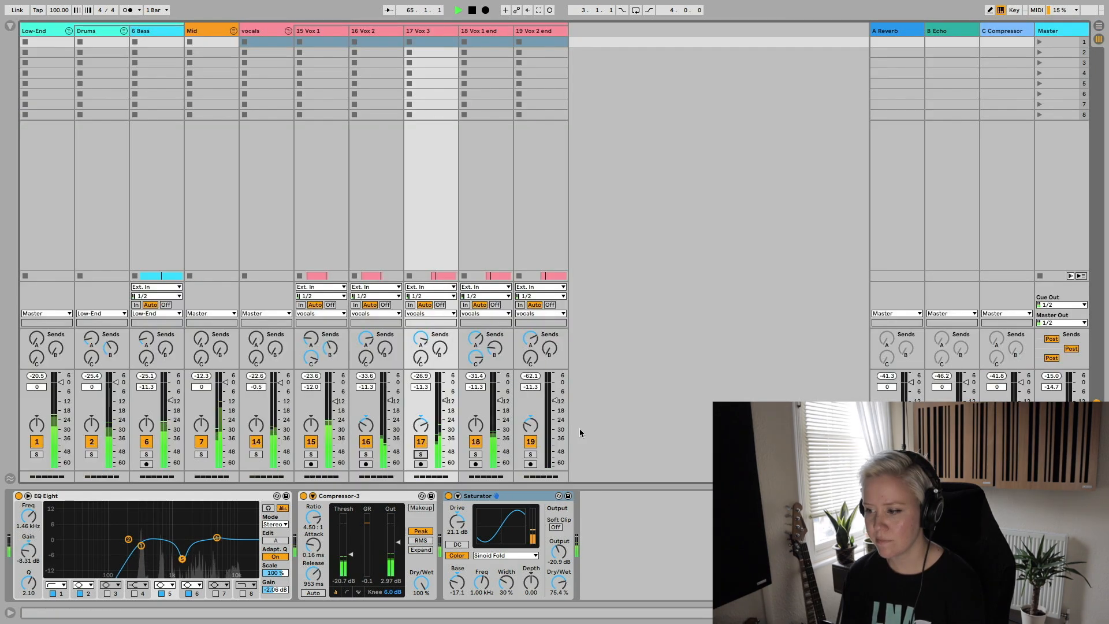
click(255, 455)
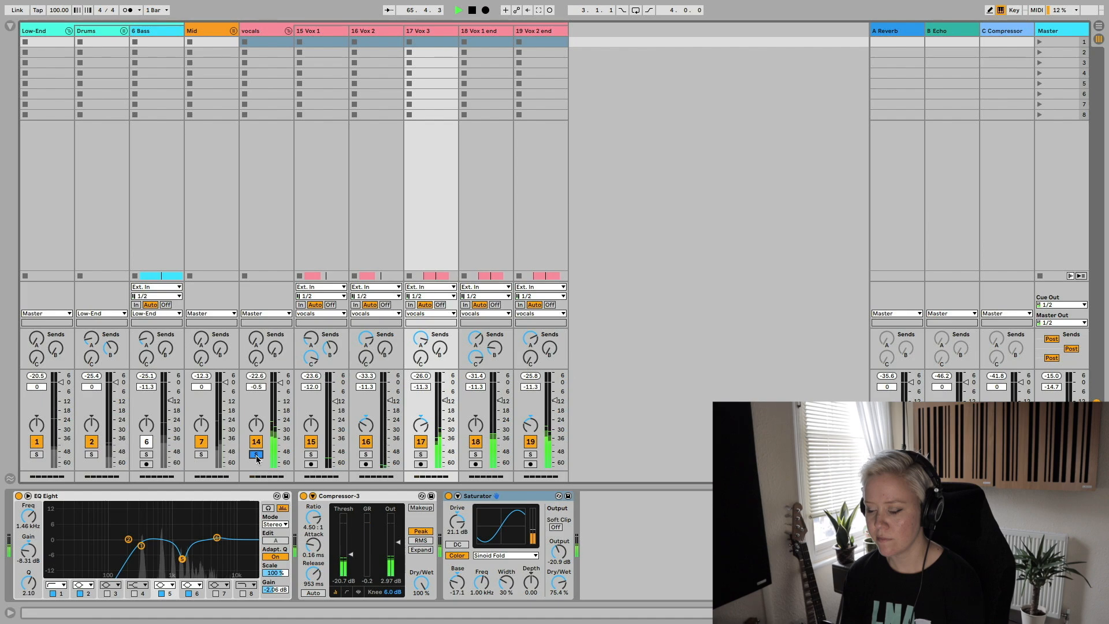
drag(475, 357, 475, 351)
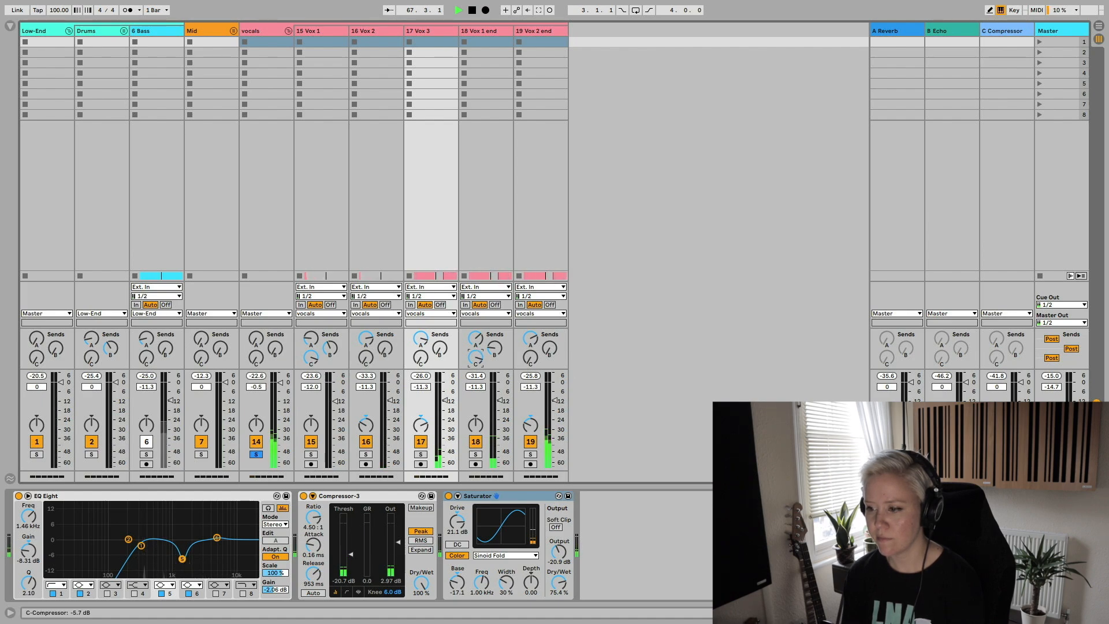
key(space)
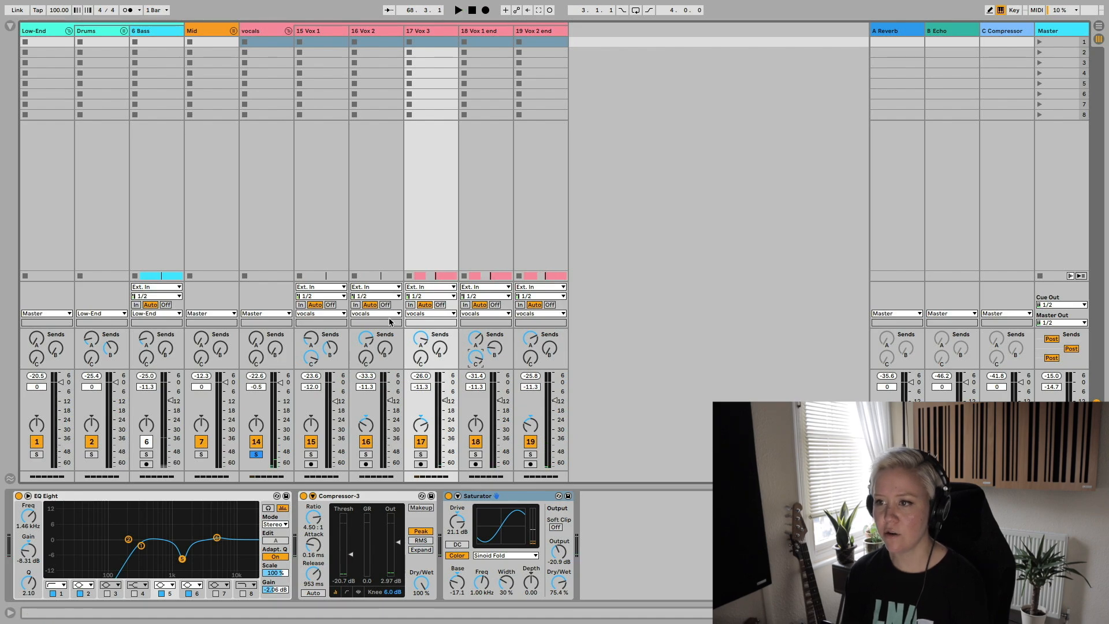
Step: Fold the vocals group, unfold Mid, and set the soloed 8 Strings track's C Compressor send to -4.8 dB during playback
click(287, 32)
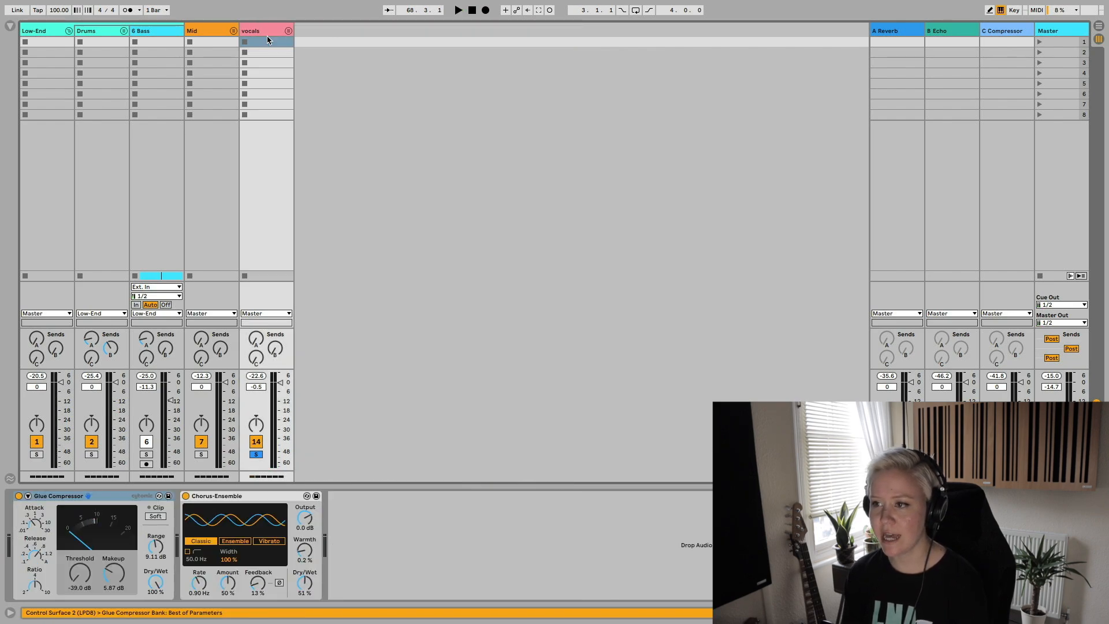
click(233, 32)
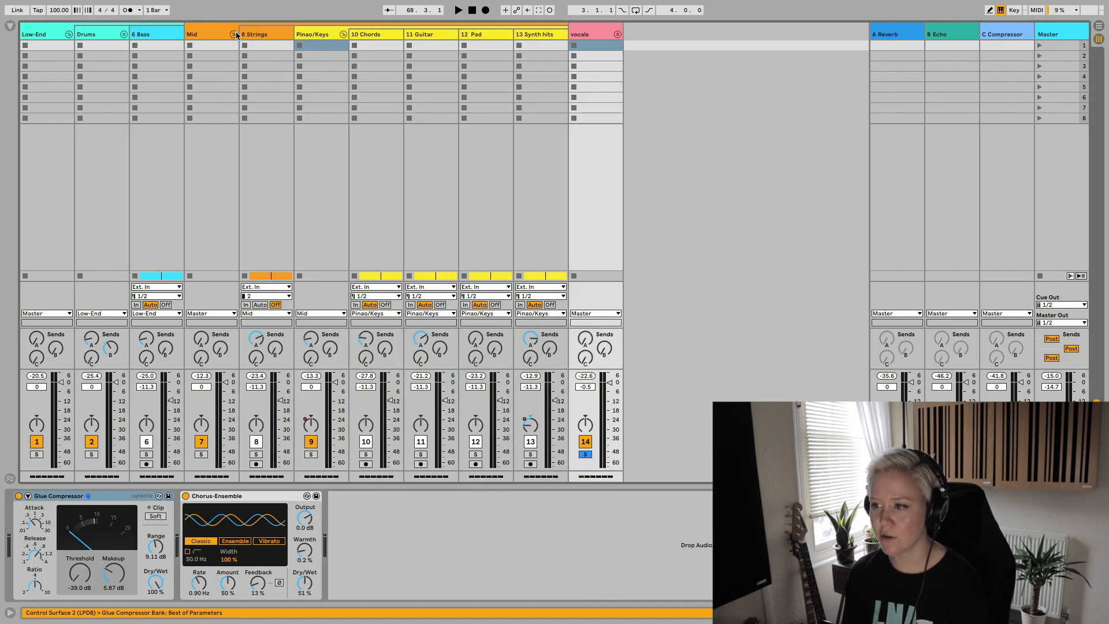
click(254, 358)
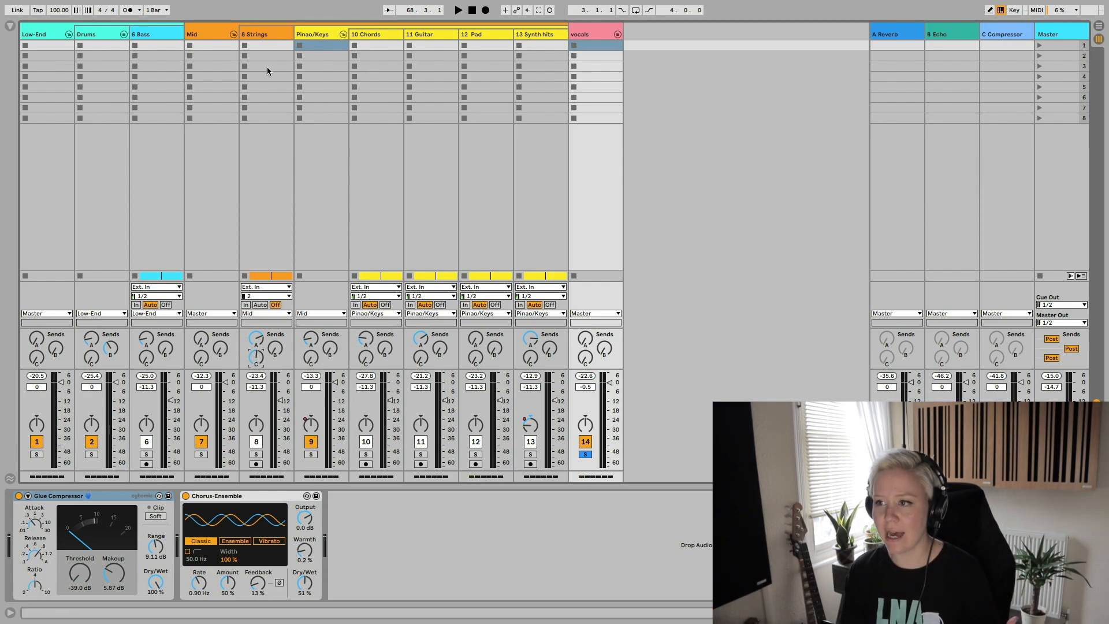
click(262, 34)
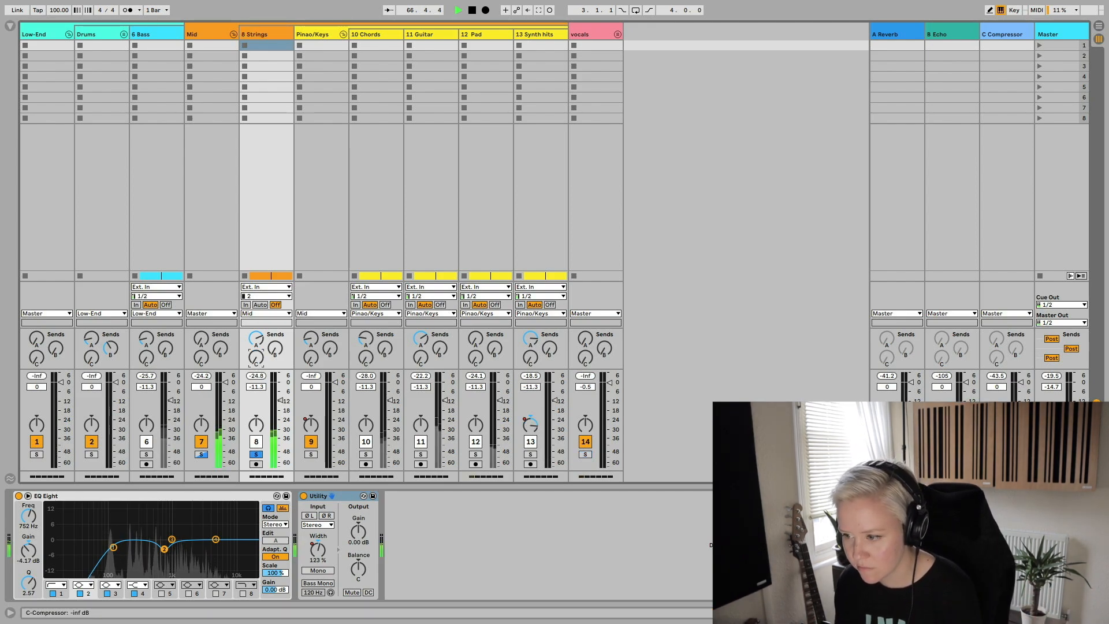
drag(254, 358, 254, 292)
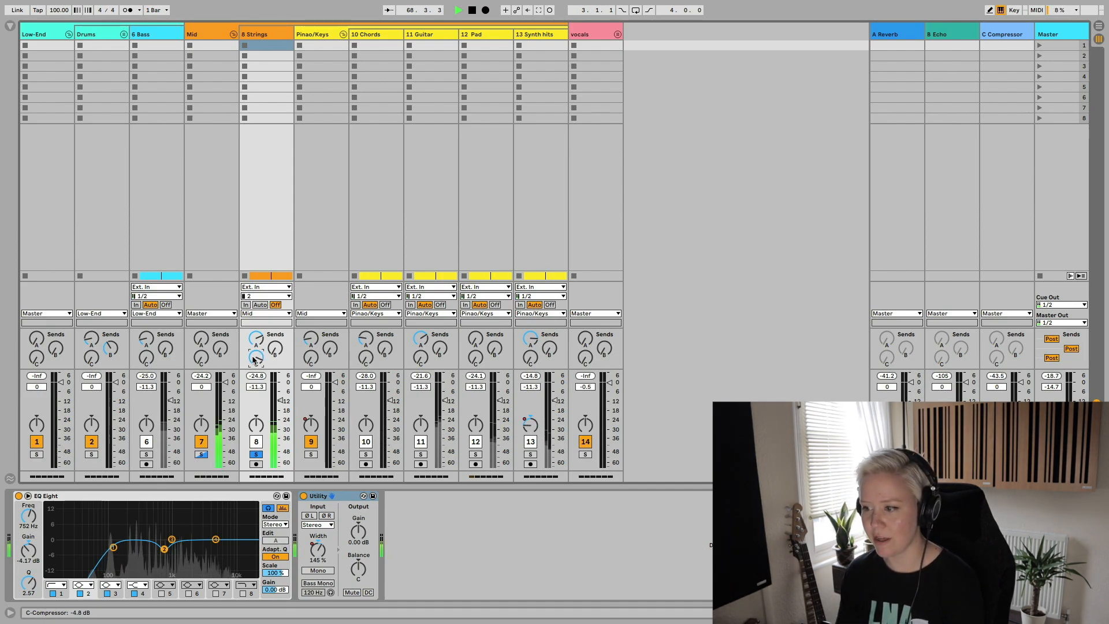
Step: Lower the threshold of the Compressor on the C Compressor return to -44.1 dB and stop playback
click(1010, 33)
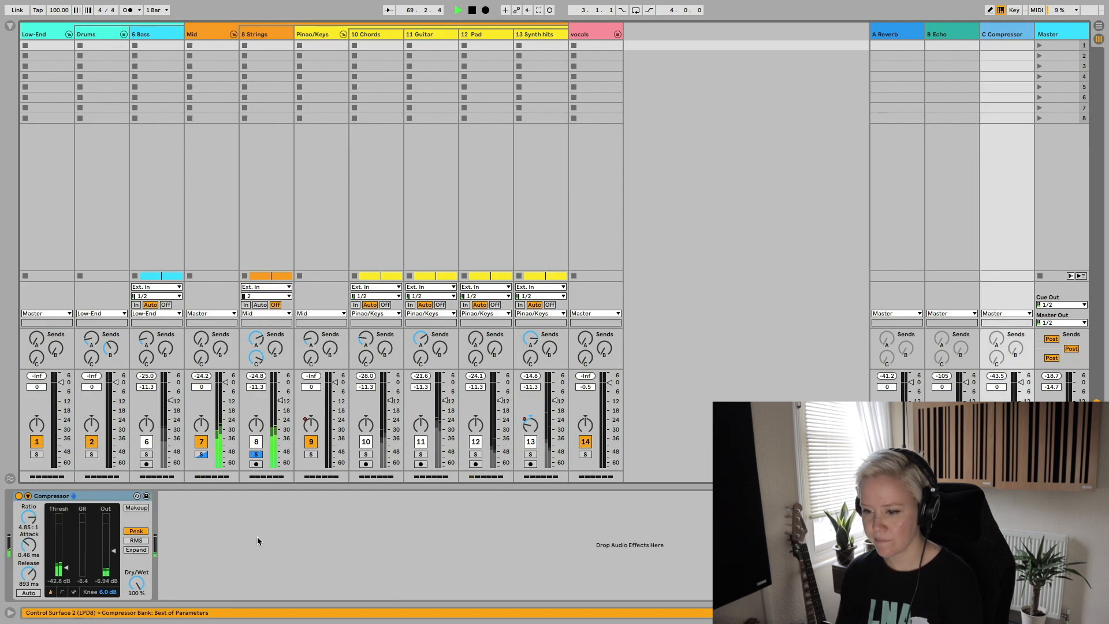
drag(68, 569, 68, 571)
key(space)
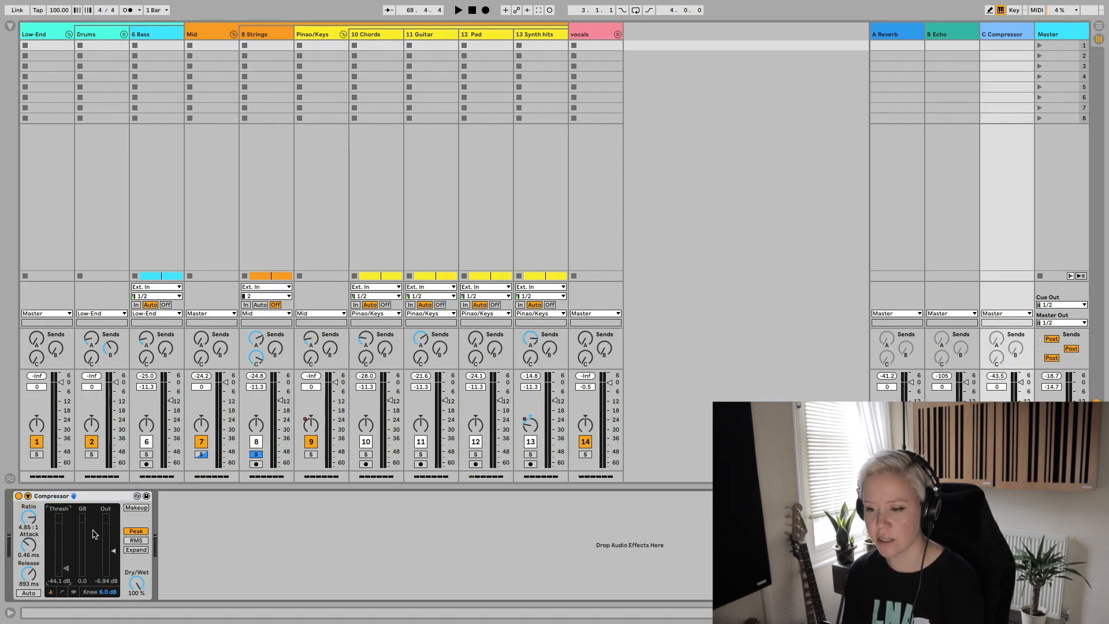
Step: Play the Mid group and raise the C Compressor send of the 10 Chords track, ending the group's solo
key(space)
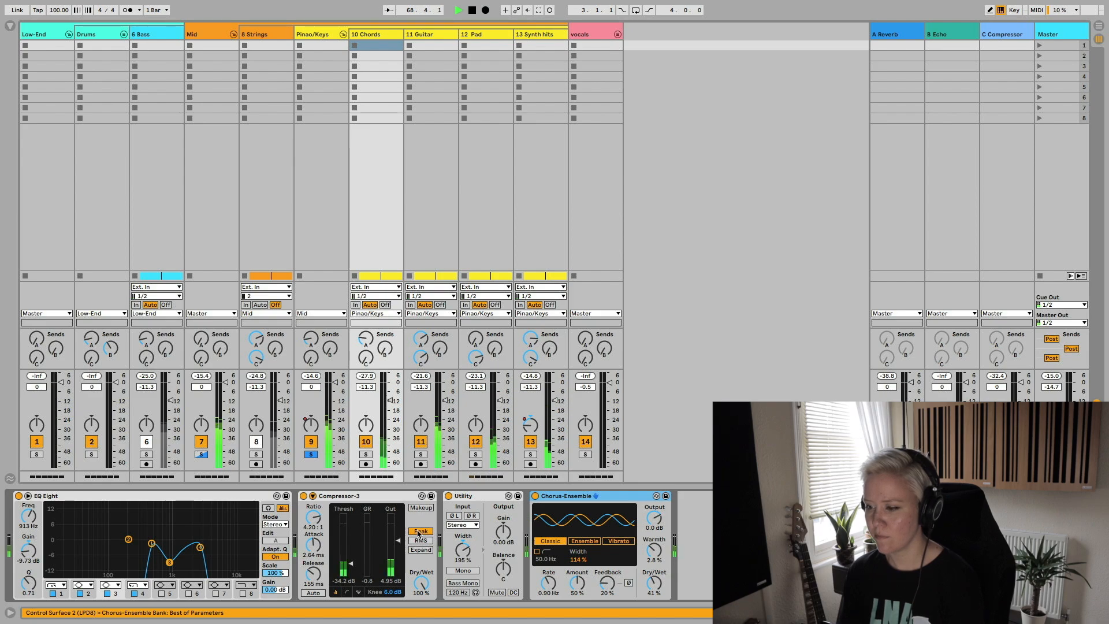
click(201, 454)
drag(367, 358, 367, 345)
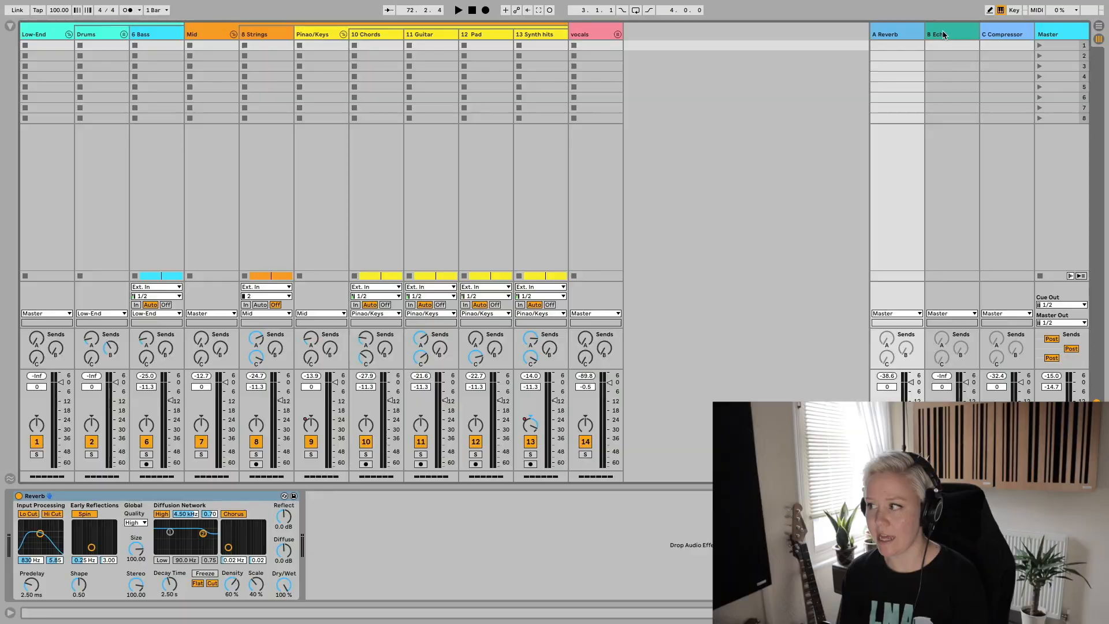
Step: Insert a return track after A Reverb, name it Comp Rev and colour it purple
click(943, 35)
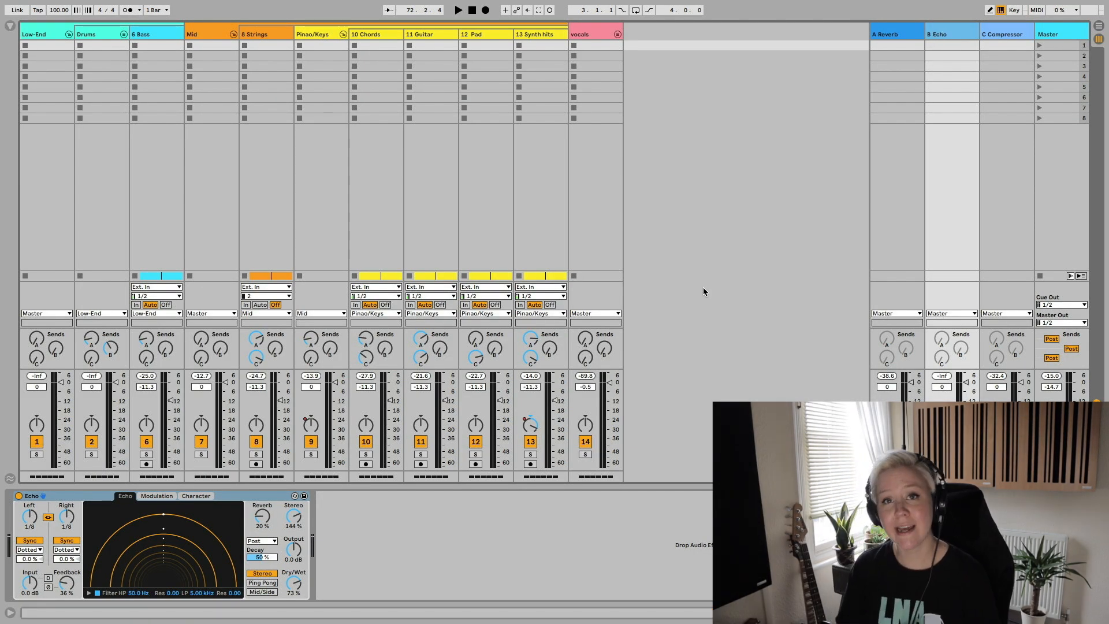
click(910, 37)
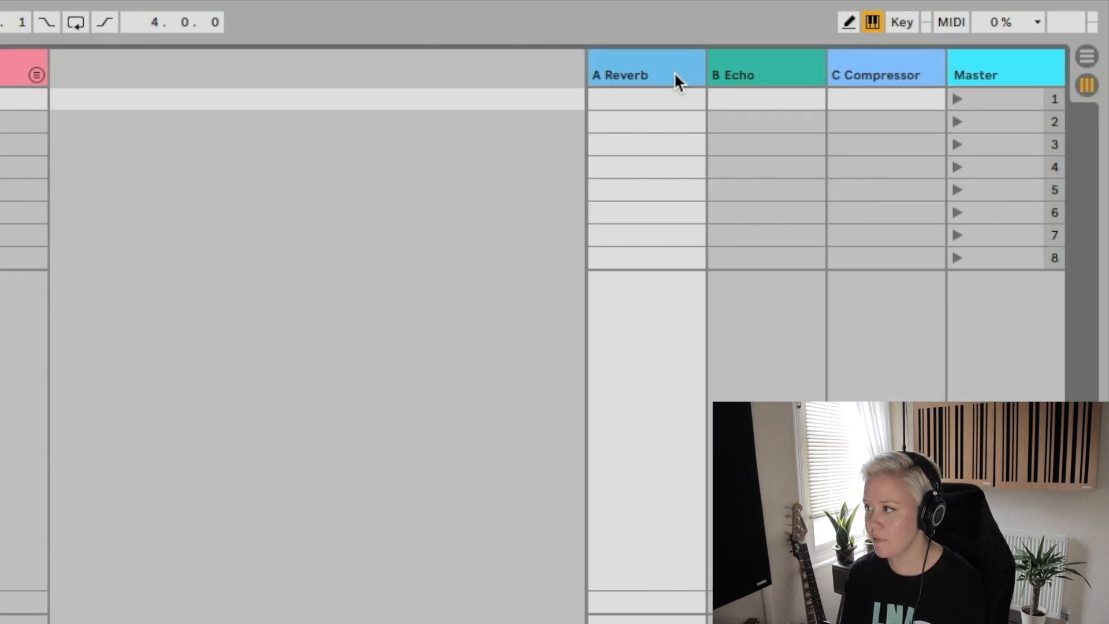
right_click(909, 33)
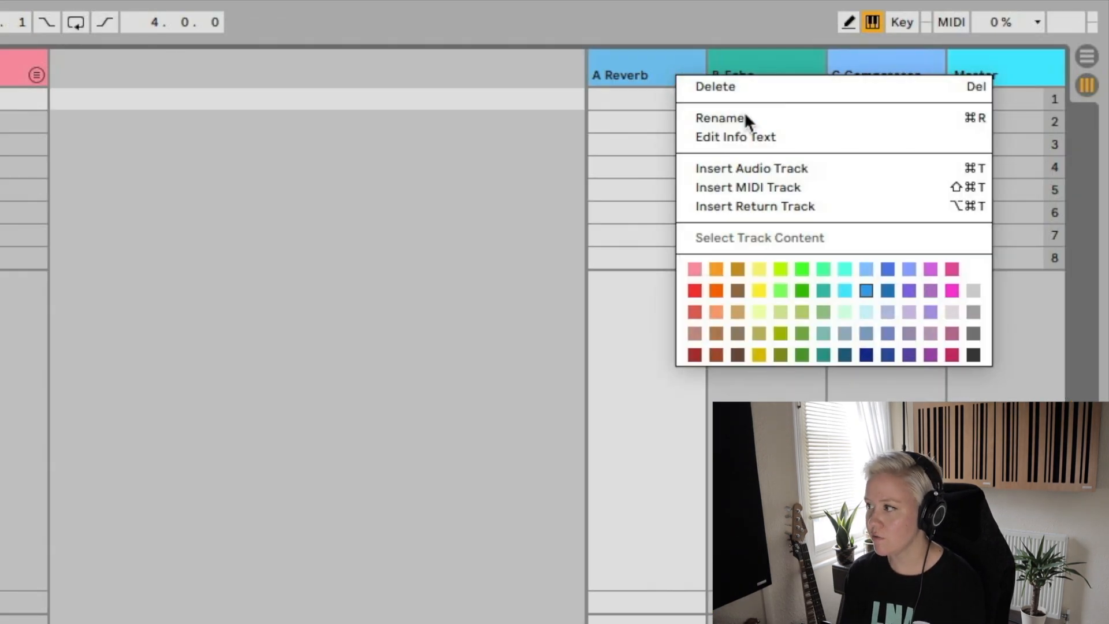
click(810, 207)
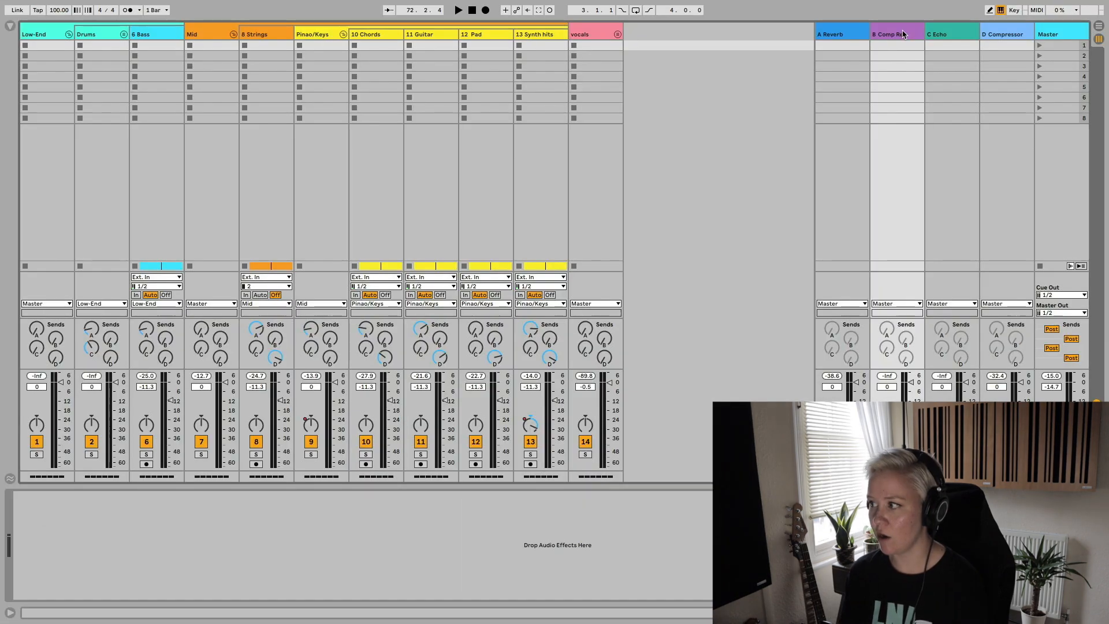
key(ctrl+z)
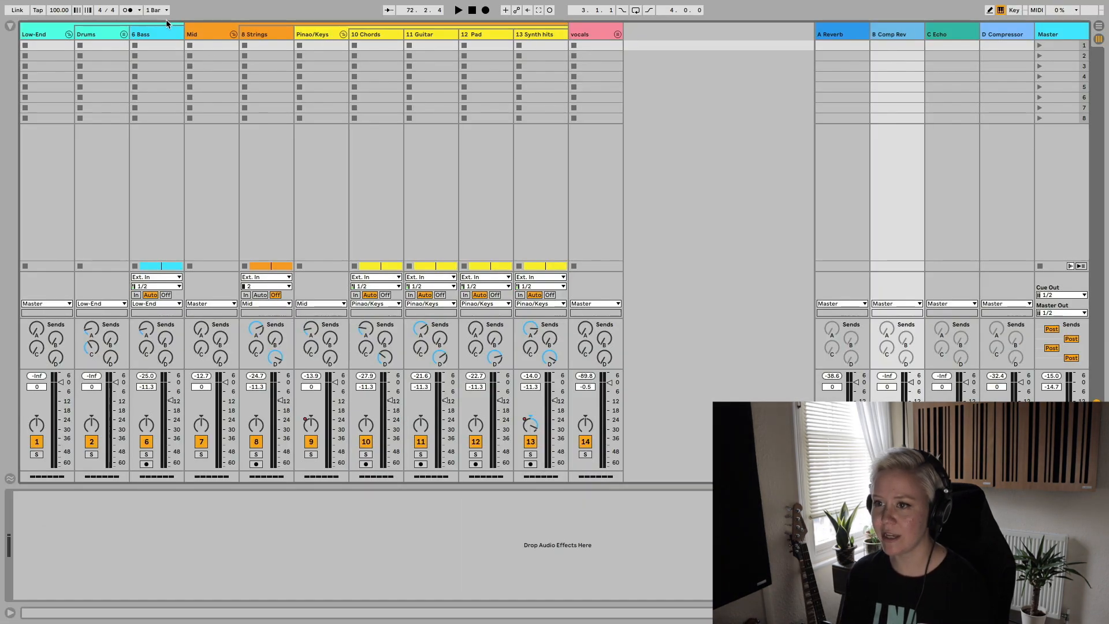
Step: Copy the Reverb device from A Reverb to the Comp Rev return and add a Compressor after it
click(842, 34)
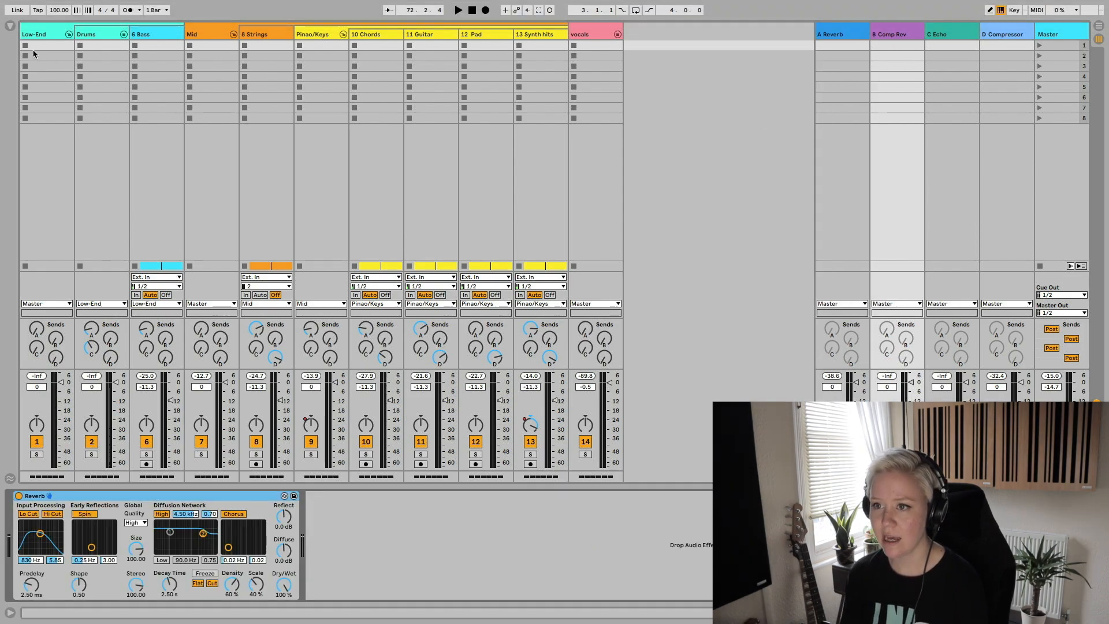
click(9, 27)
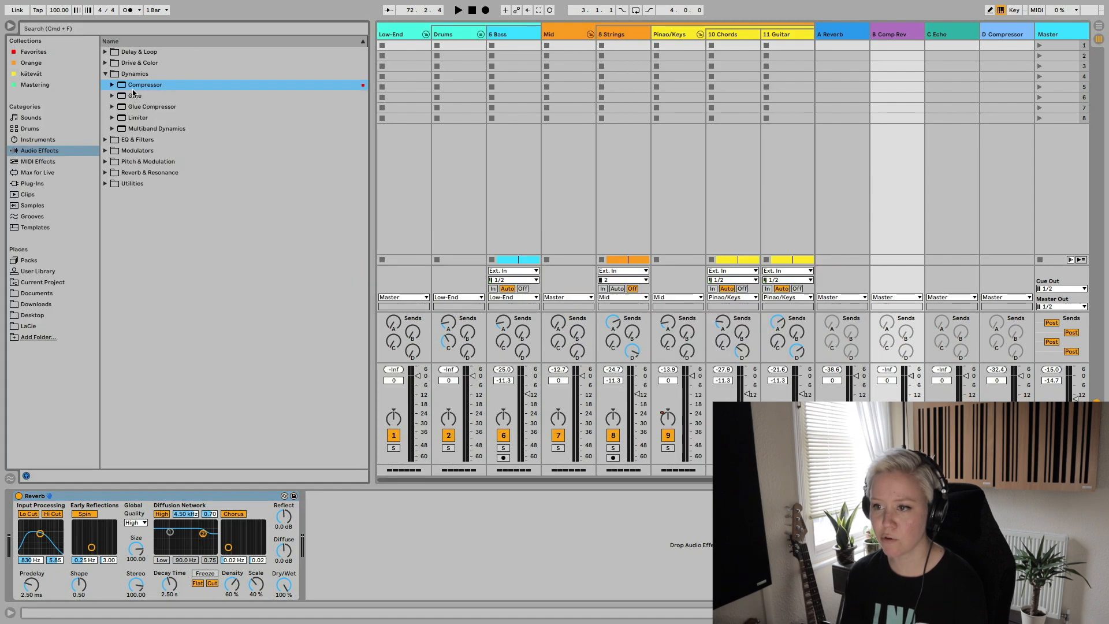
drag(134, 88, 364, 539)
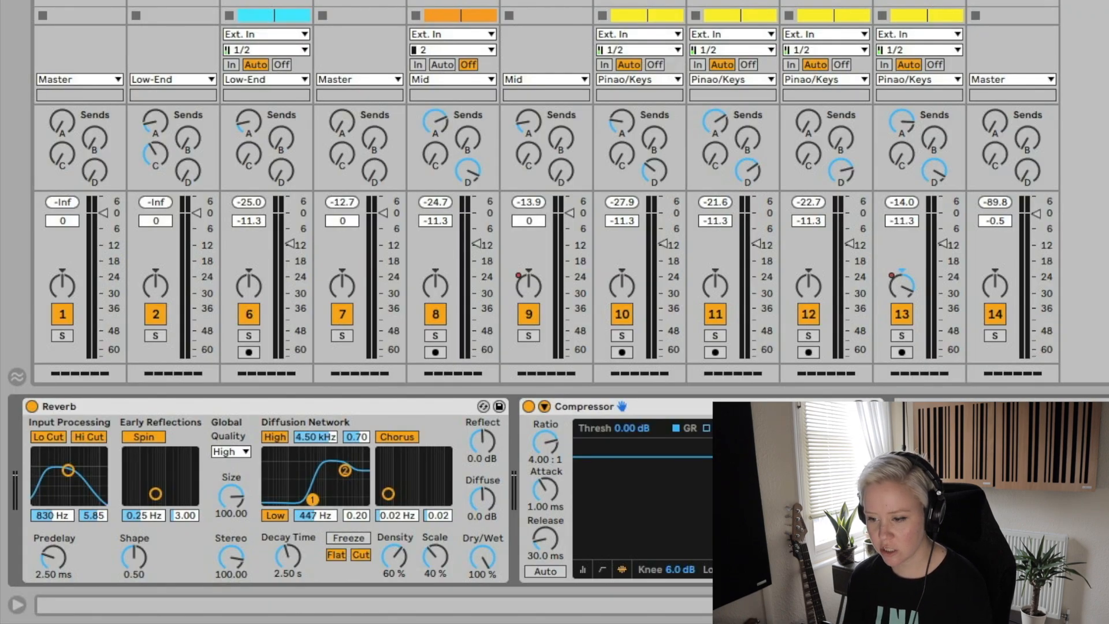
Step: Set the Comp Rev reverb's diffusion network filters to 133 Hz low and 461 Hz high
mouse_move(313, 499)
mouse_down()
mouse_move(327, 496)
mouse_move(294, 499)
mouse_up()
drag(344, 470, 317, 499)
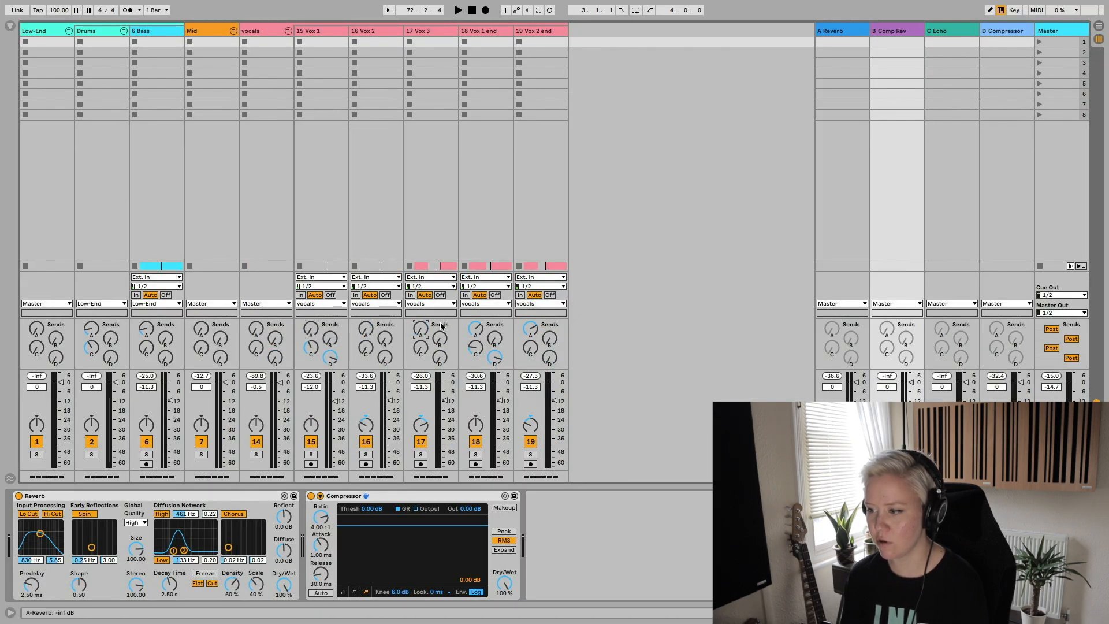
Step: Narrow the Comp Rev reverb's input filter around 868 Hz and set its chorus to 0.08 Hz with an amount of 0.16
drag(40, 533, 41, 530)
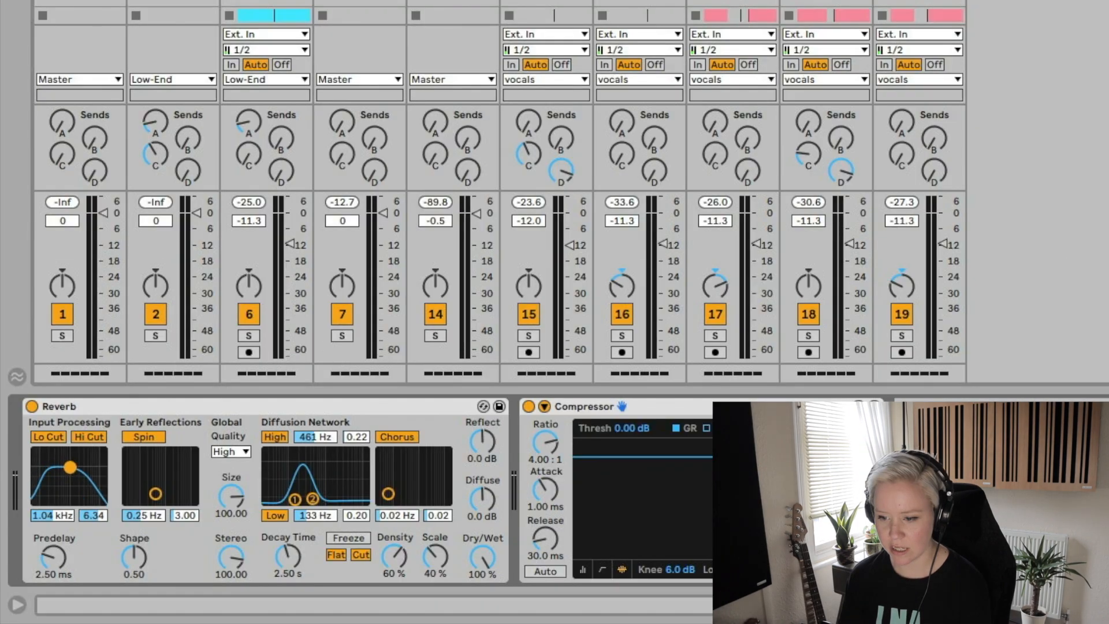
drag(106, 518, 100, 518)
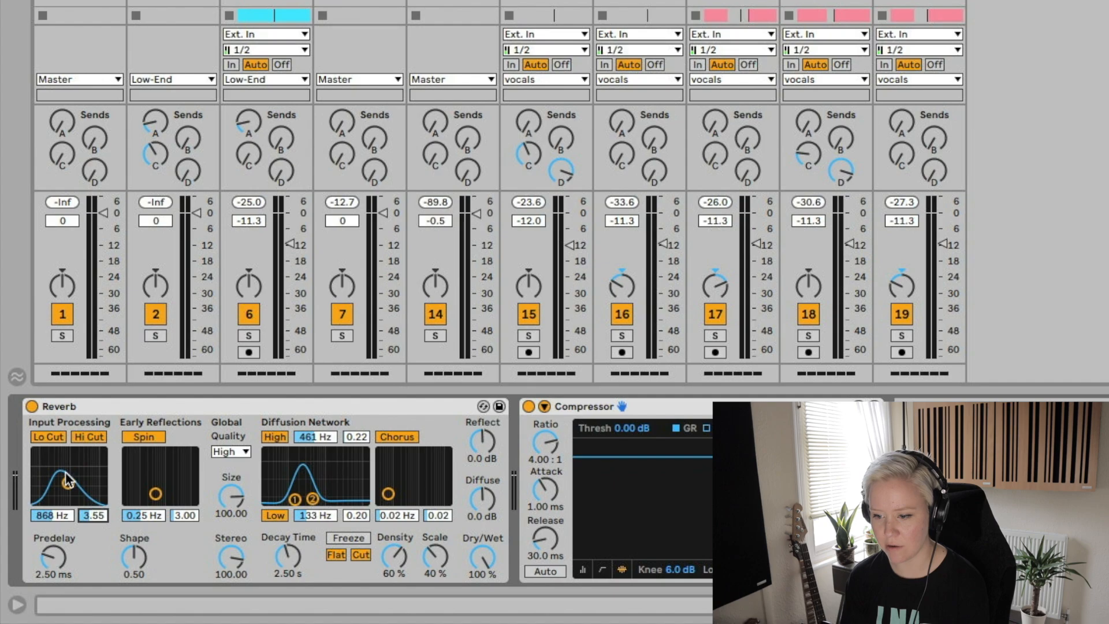
drag(68, 479, 66, 476)
mouse_move(388, 493)
mouse_down()
mouse_move(422, 473)
mouse_move(403, 477)
mouse_up()
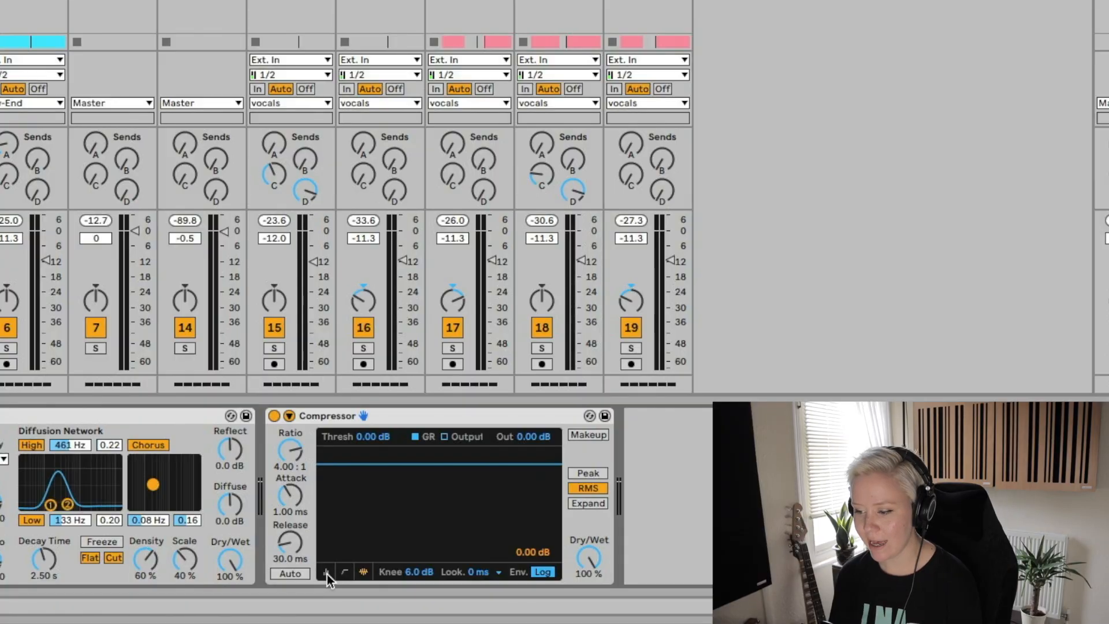
Step: Switch the Comp Rev compressor to its compact view and set a 7:1 ratio with 0.11 ms attack
click(327, 573)
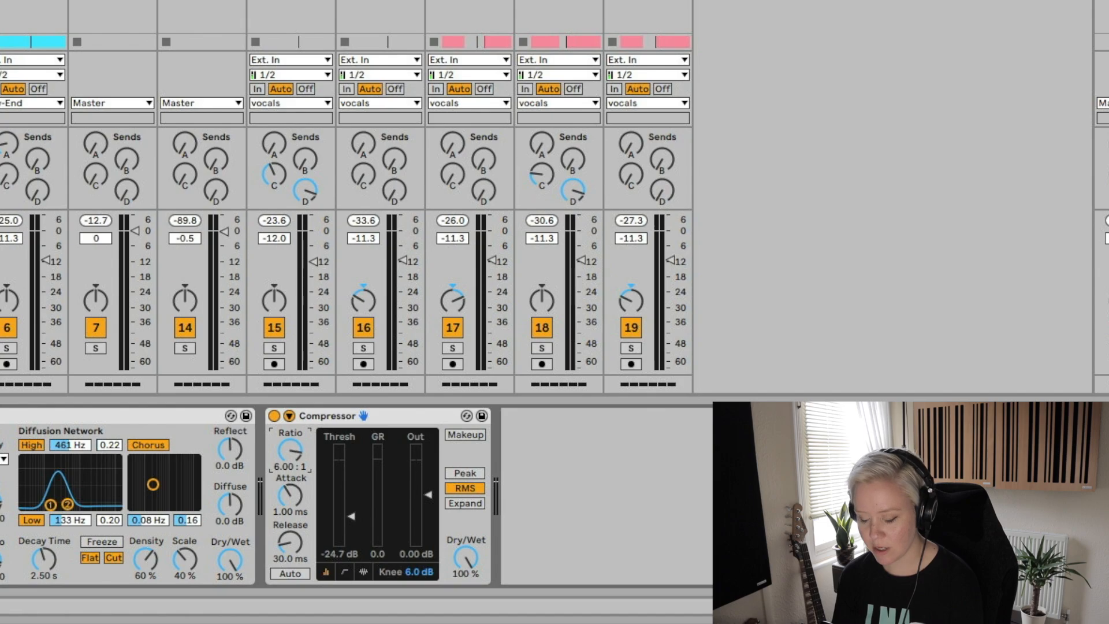
drag(290, 451, 290, 456)
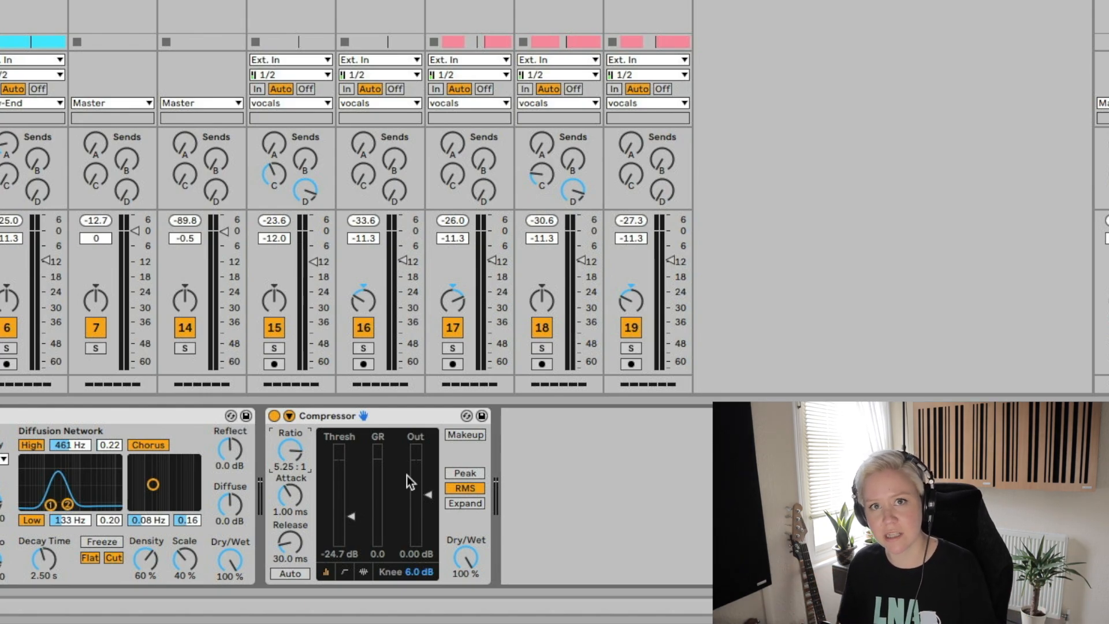
drag(289, 494, 290, 514)
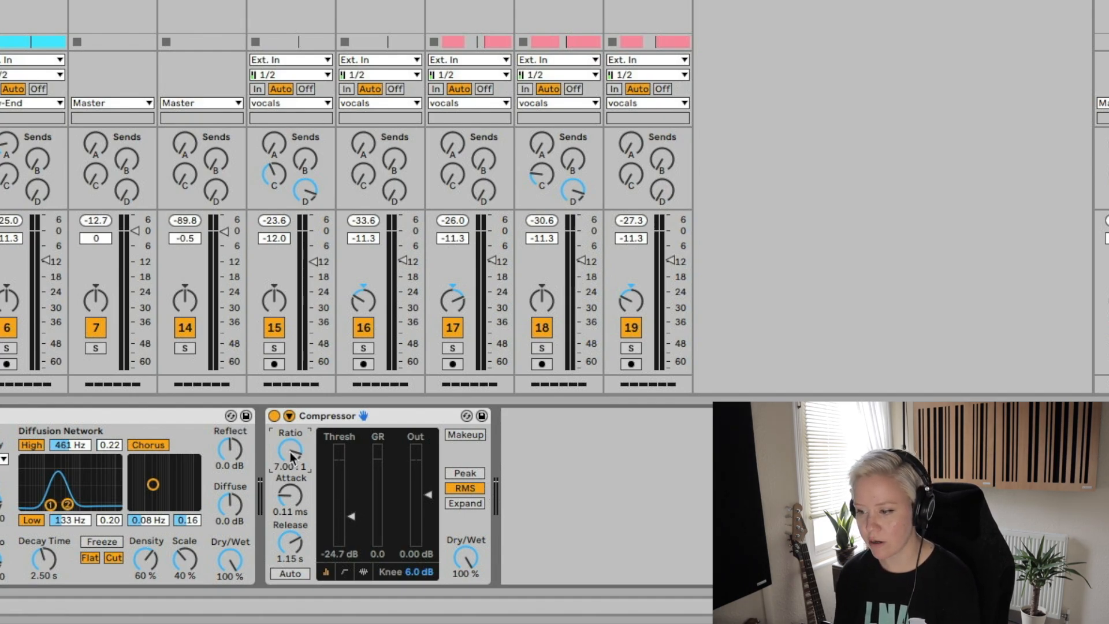
Step: Solo the vocals group, play it from bar 13 and select the Comp Rev send on Vox 2
click(185, 347)
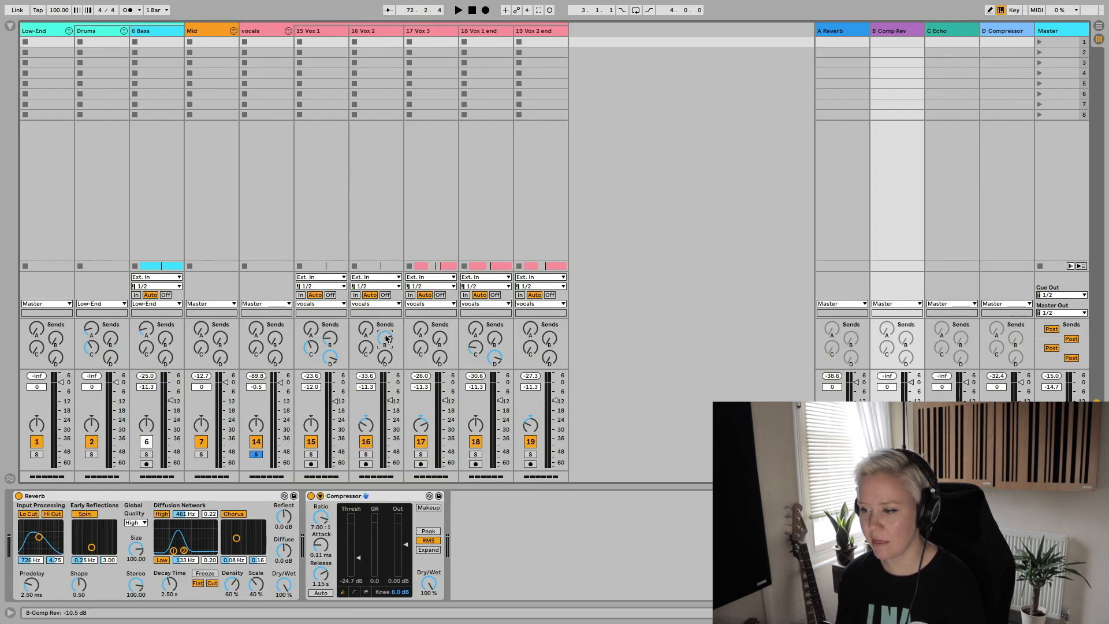
key(Tab)
click(120, 212)
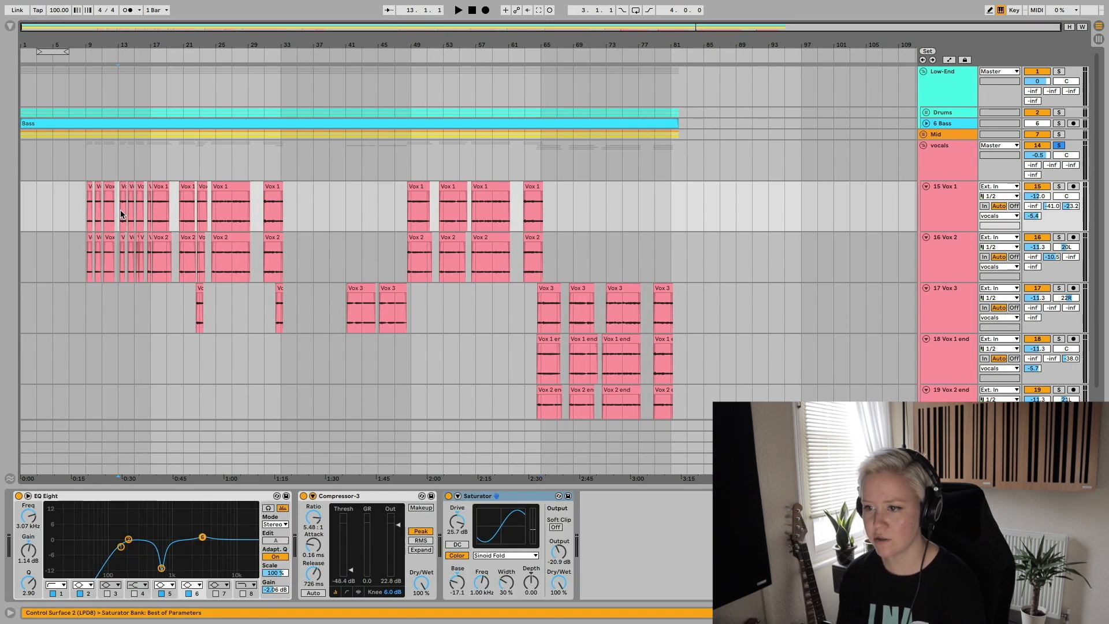
key(space)
key(Tab)
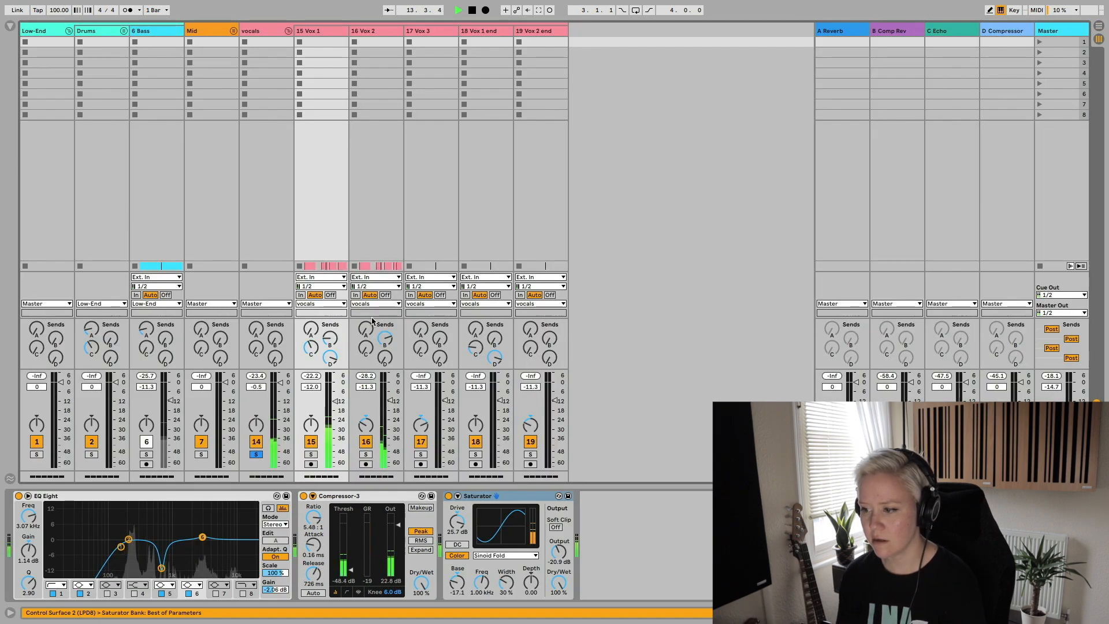
click(385, 339)
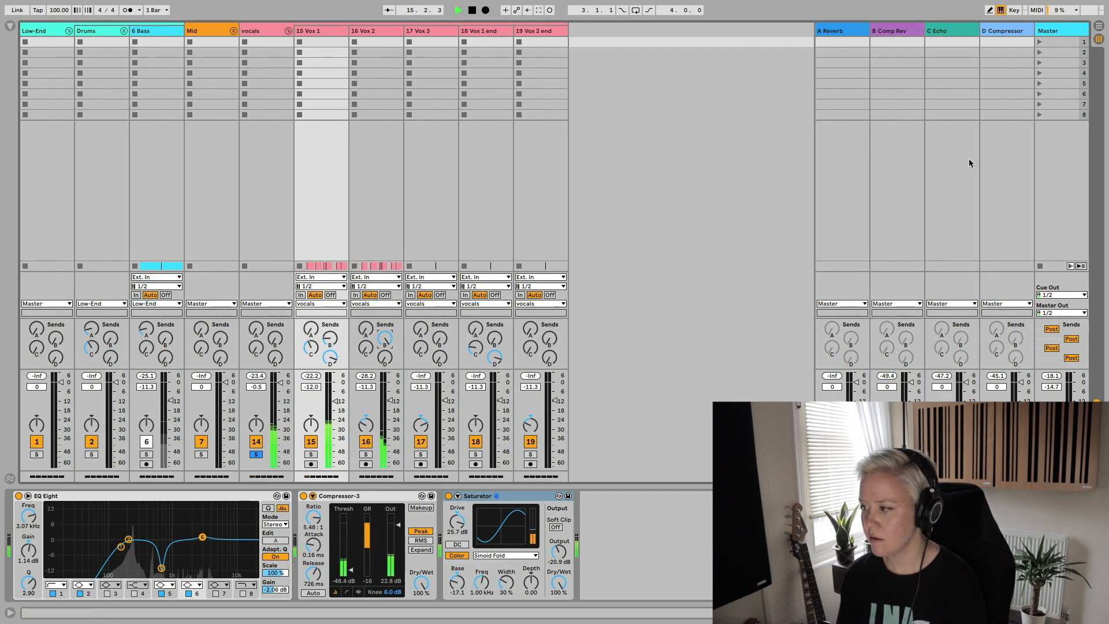
Step: Raise the high filter of the Comp Rev reverb's diffusion network to 5.37 kHz with playback stopped
click(924, 53)
click(886, 455)
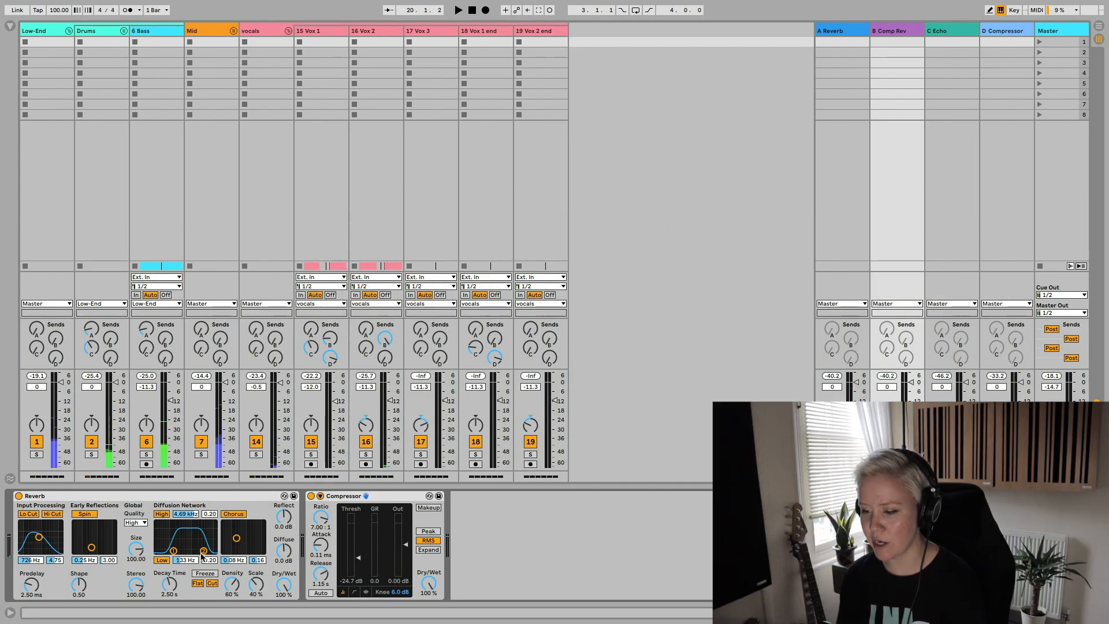
key(space)
drag(201, 550, 204, 551)
key(space)
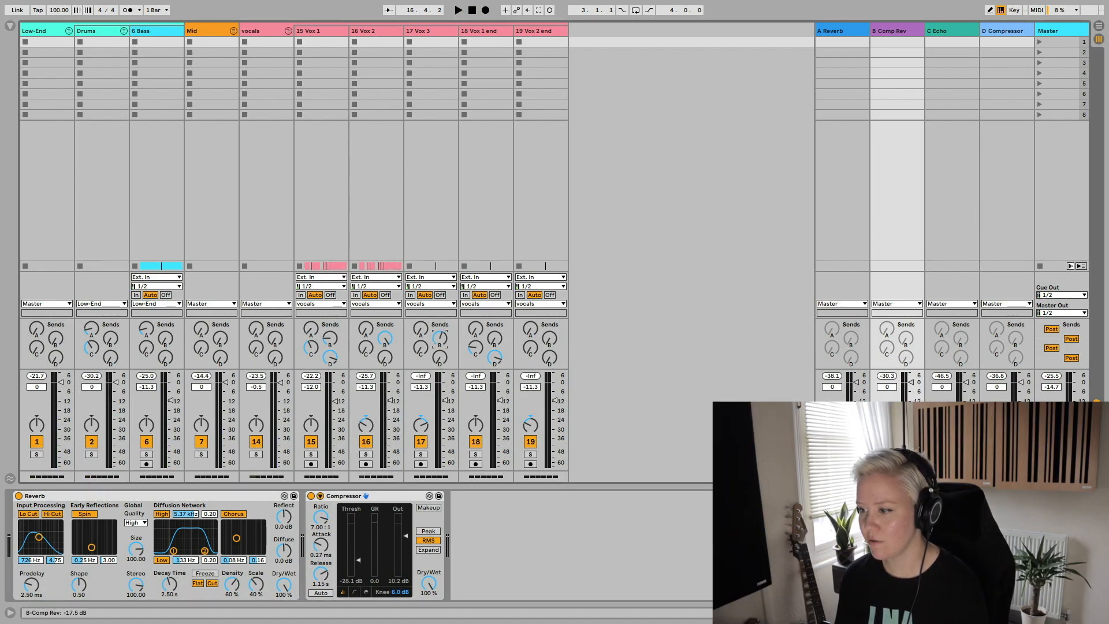
Step: Play the soloed vocals and set Comp Rev sends to -7.0 dB on Vox 2, -10.2 dB on Vox 2 end and -6.7 dB on Vox 3
key(space)
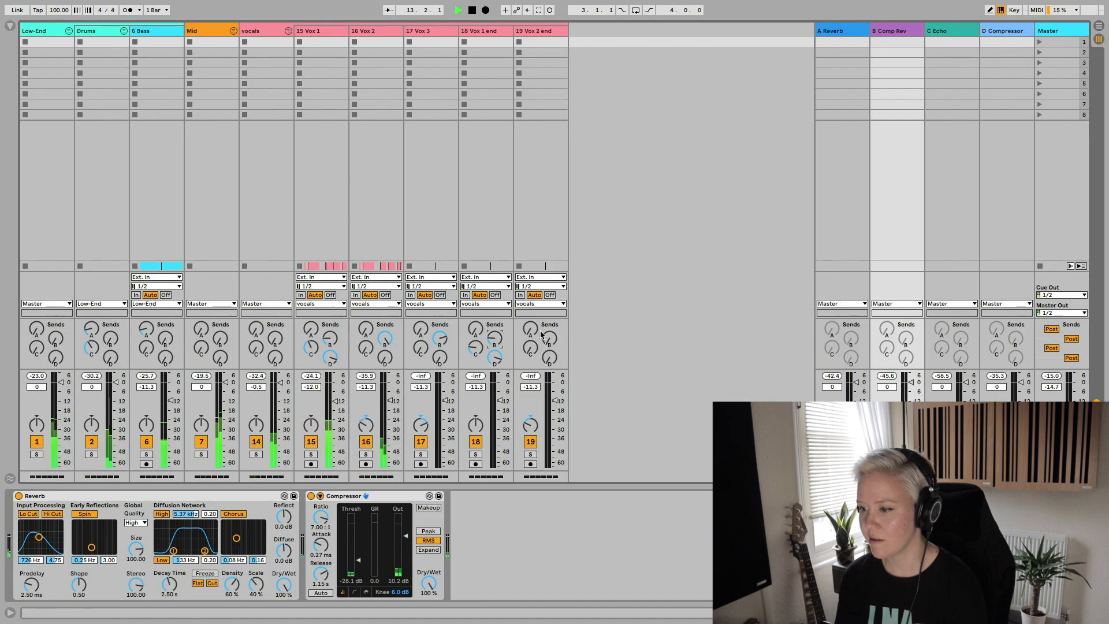
click(256, 454)
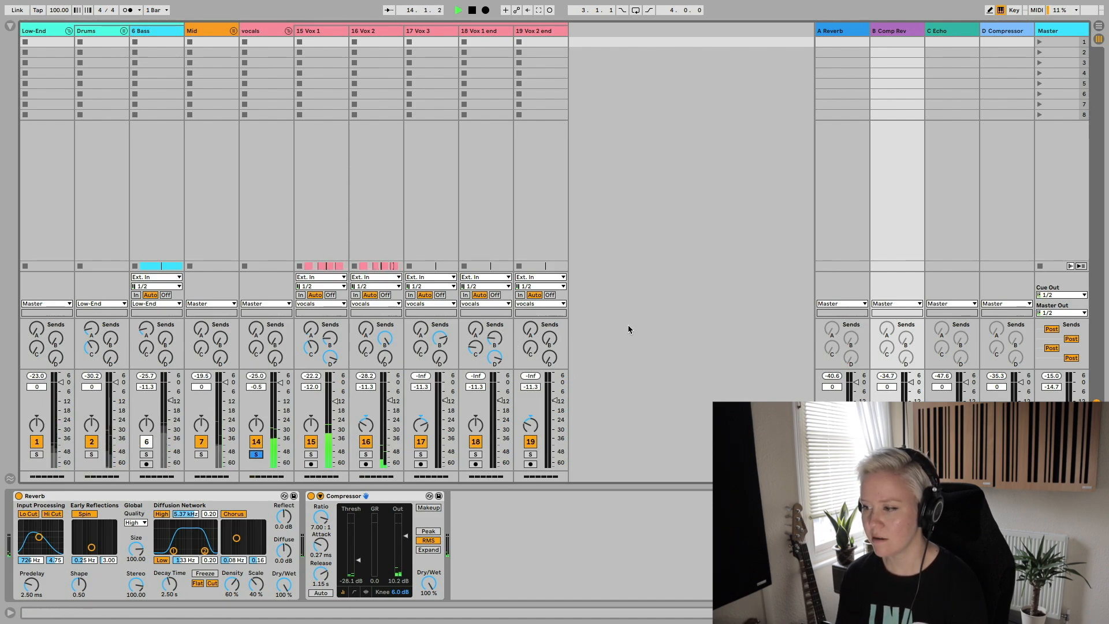
drag(549, 338, 549, 341)
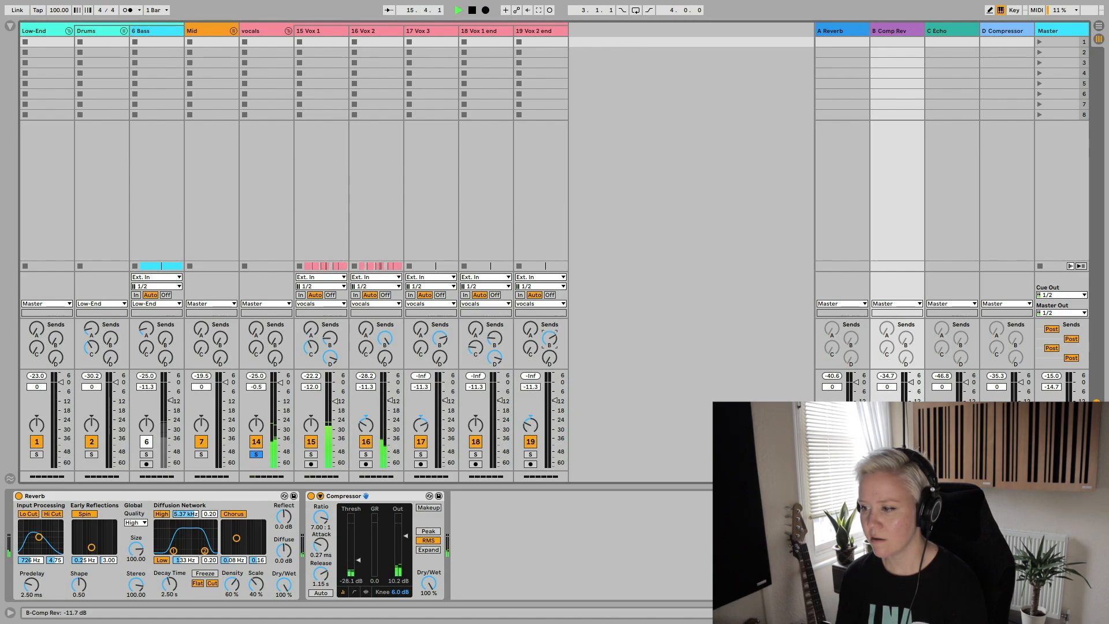
drag(385, 338, 384, 341)
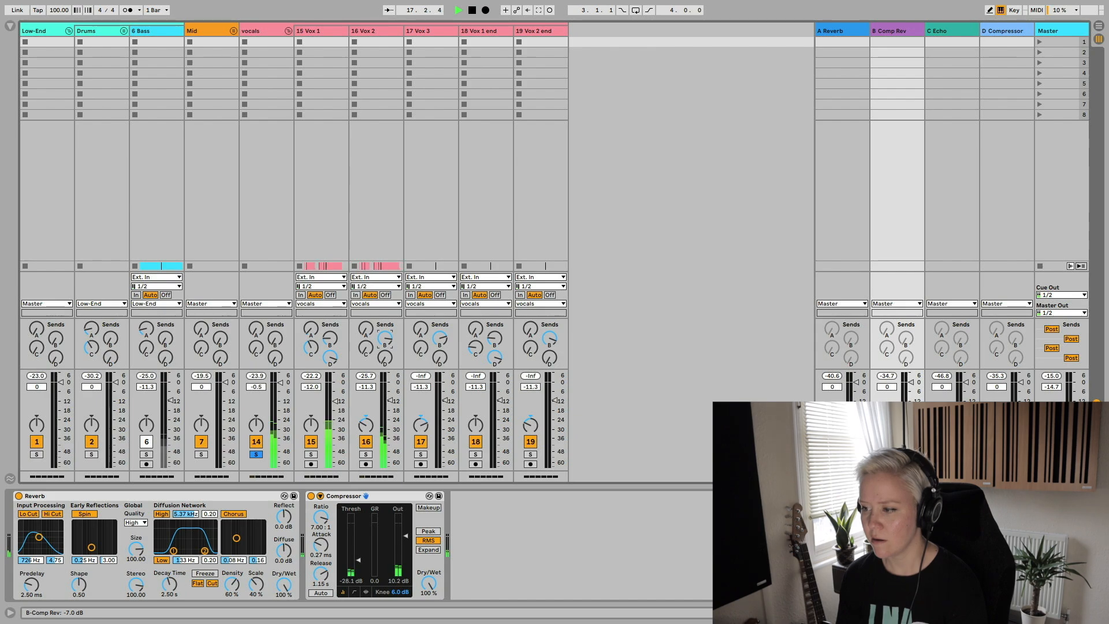
drag(552, 334, 552, 335)
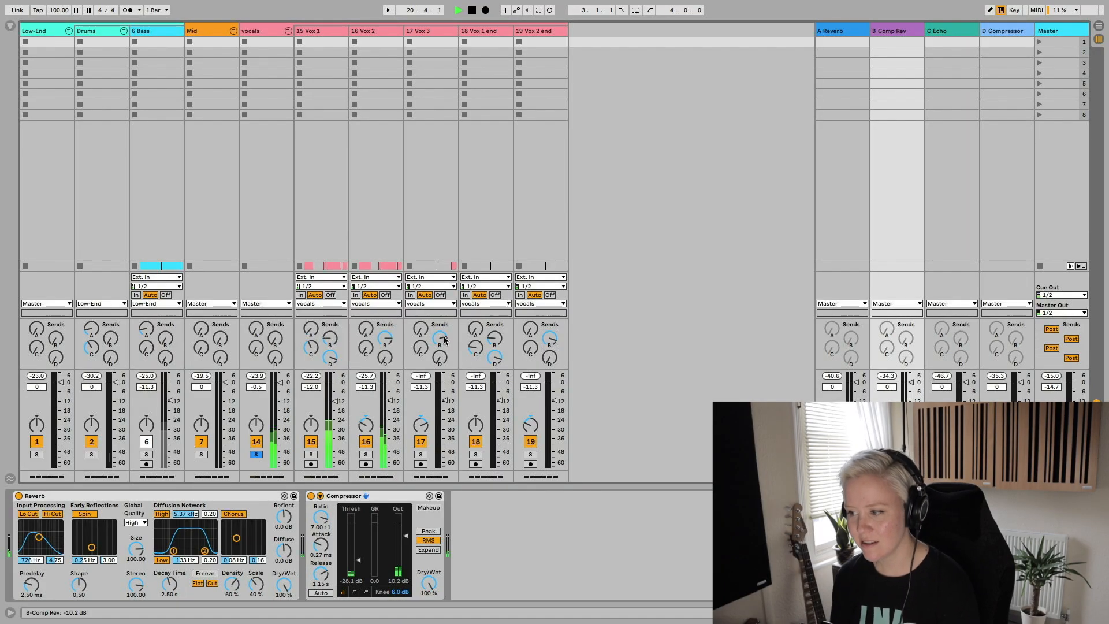
drag(445, 341, 445, 332)
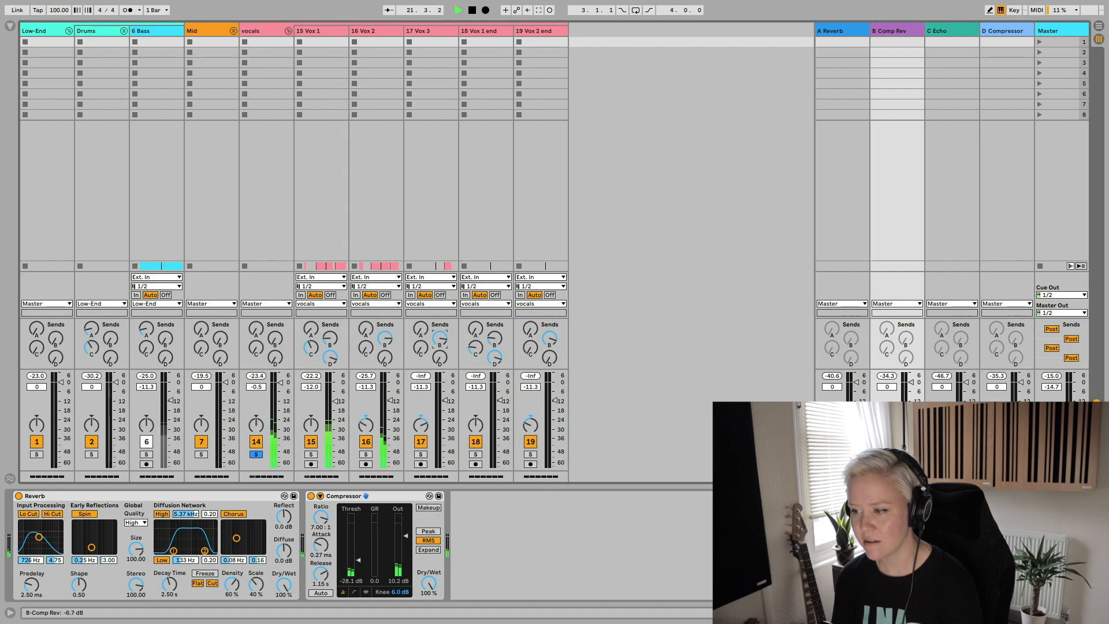